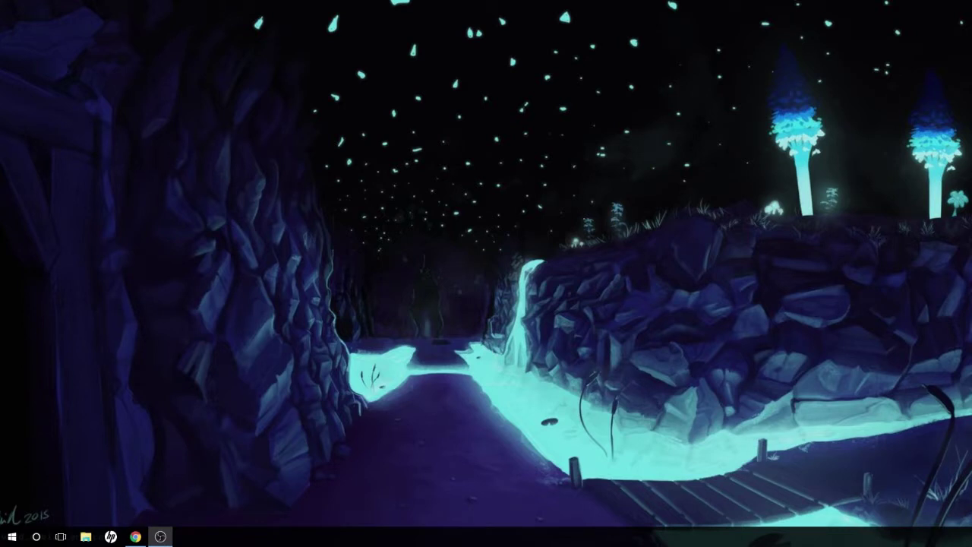
drag(864, 125, 549, 295)
drag(826, 61, 580, 219)
- Download the OptiFine 1.9.0 HD U A1 pre preview version from its mirror, close the browser, and reposition the jar file on the desktop
click(136, 536)
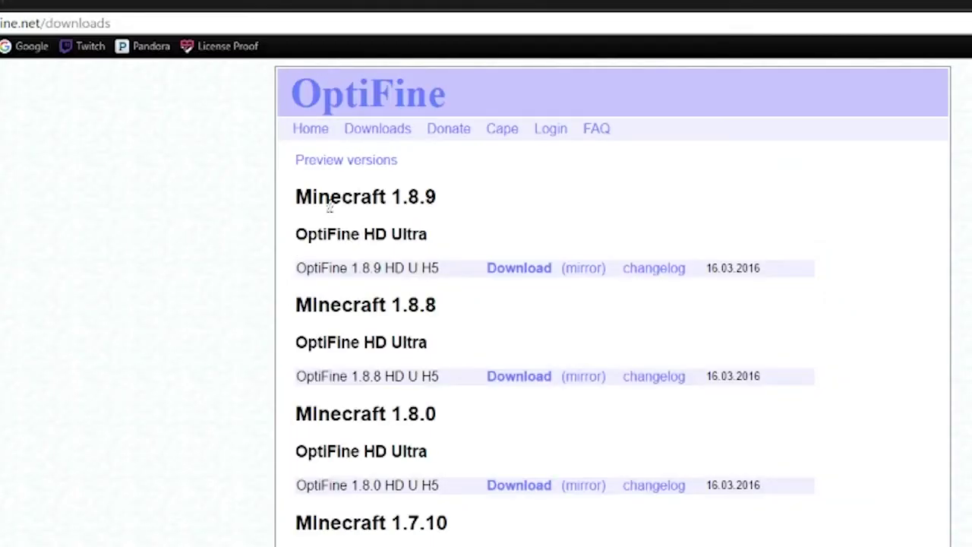
click(303, 162)
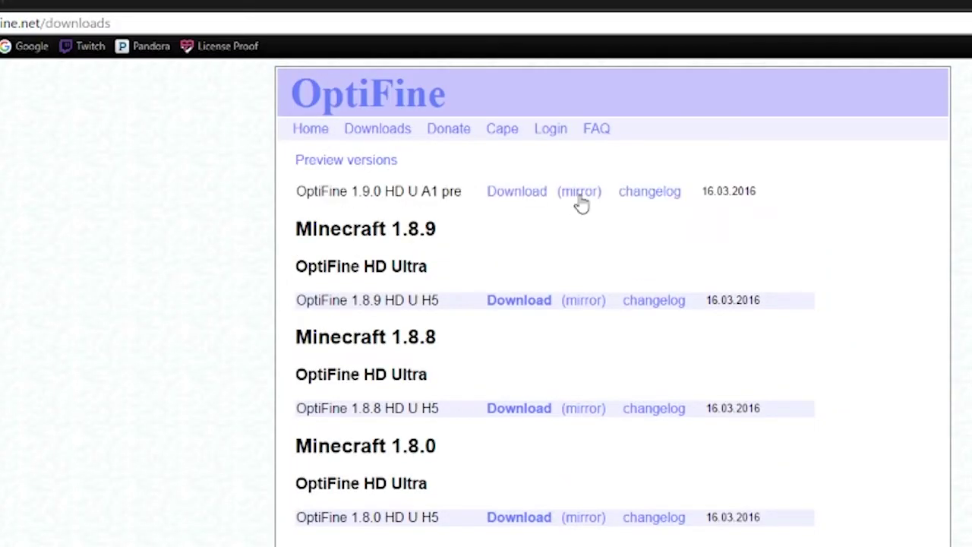
click(581, 194)
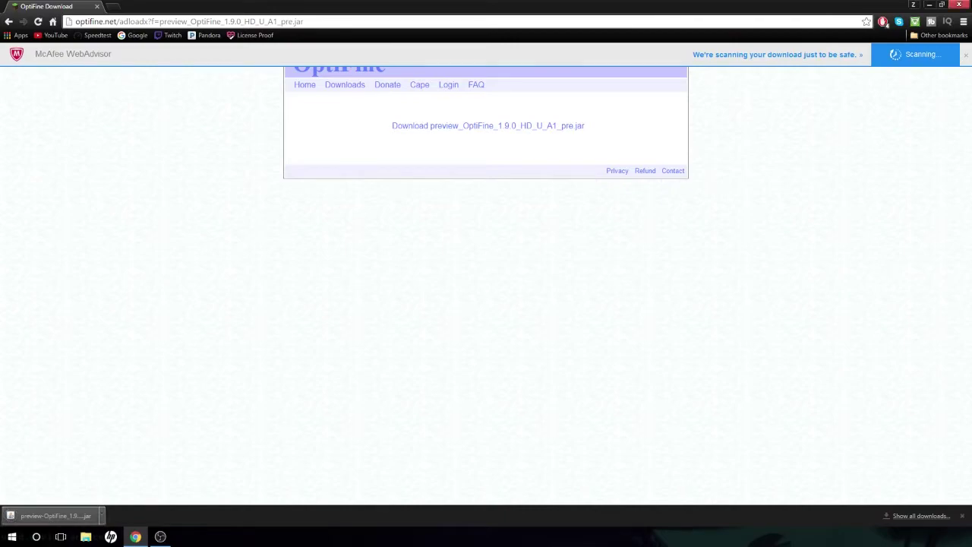
click(959, 5)
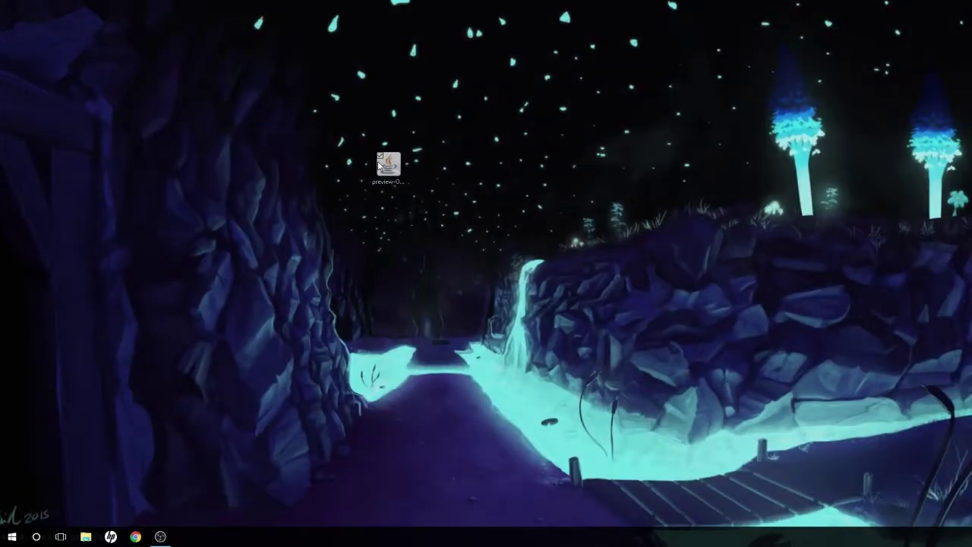
drag(377, 161, 501, 224)
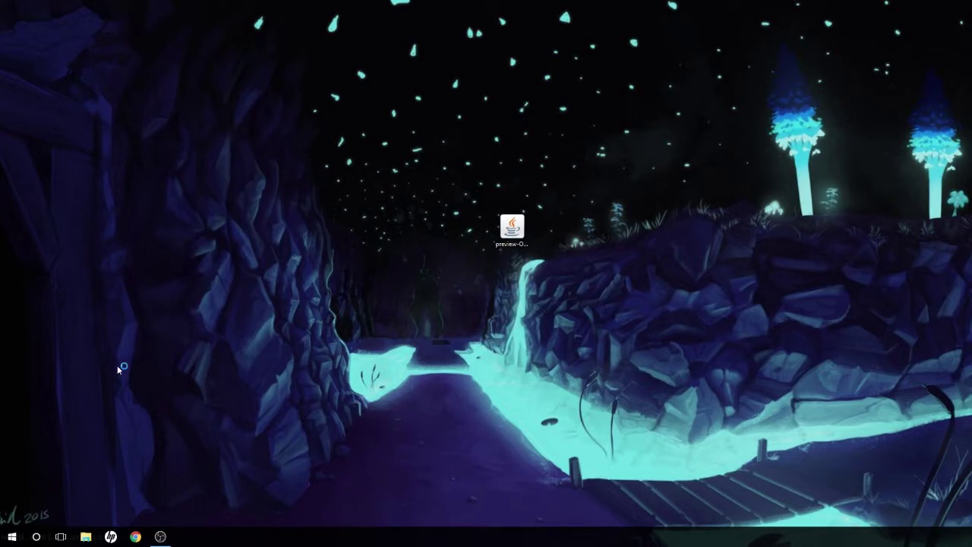
drag(655, 125, 486, 255)
drag(411, 322, 381, 343)
drag(730, 73, 327, 387)
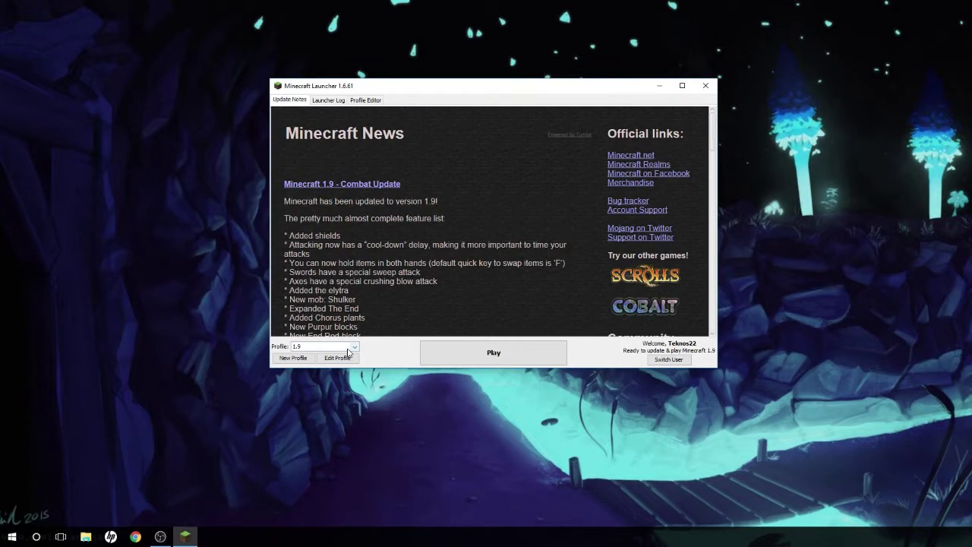
- Save the launcher's 1.9 profile with the Use Latest Version option and start Minecraft with it
click(343, 357)
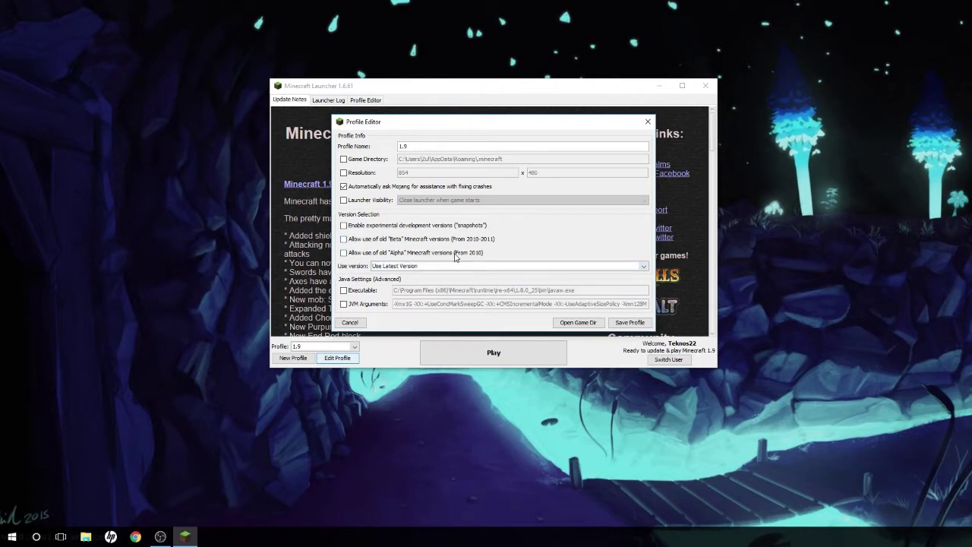
click(625, 324)
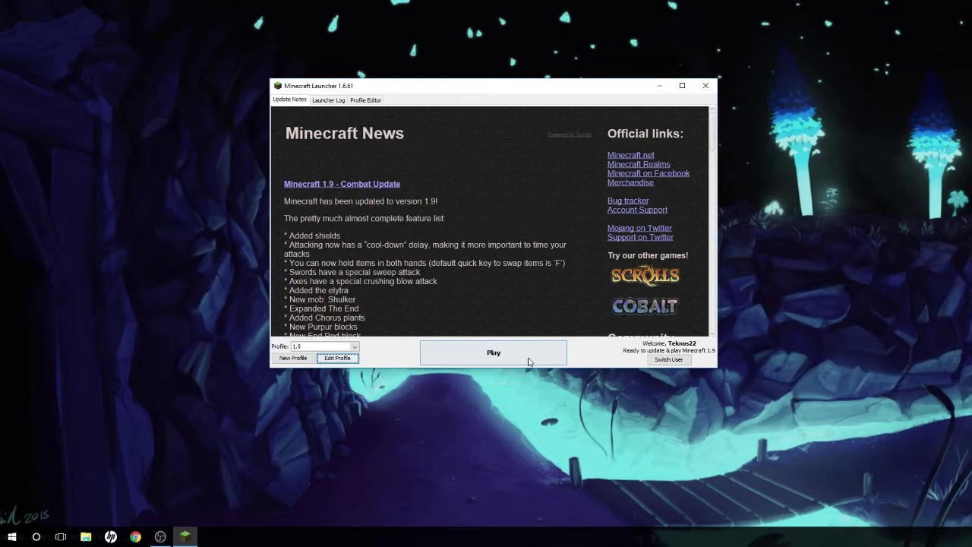
click(530, 361)
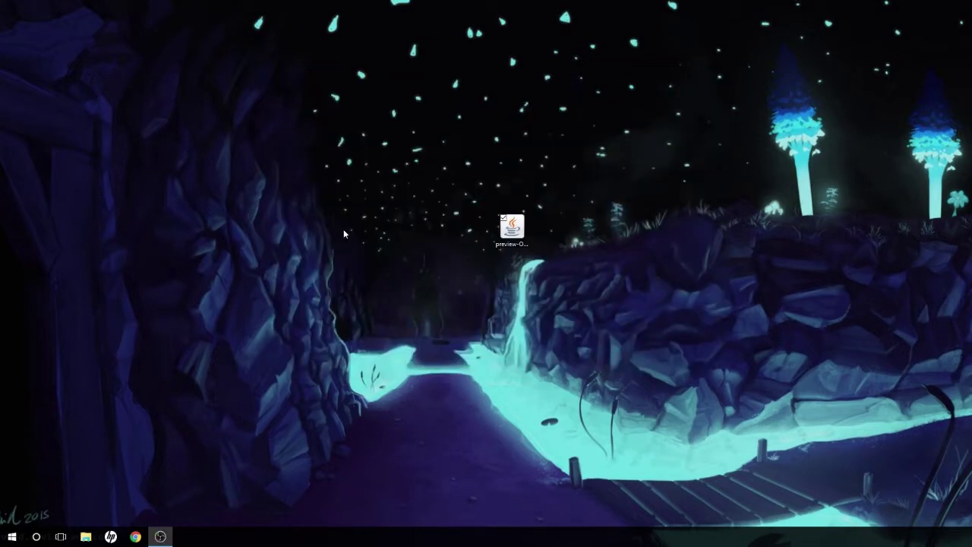
mouse_move(196, 521)
click(195, 519)
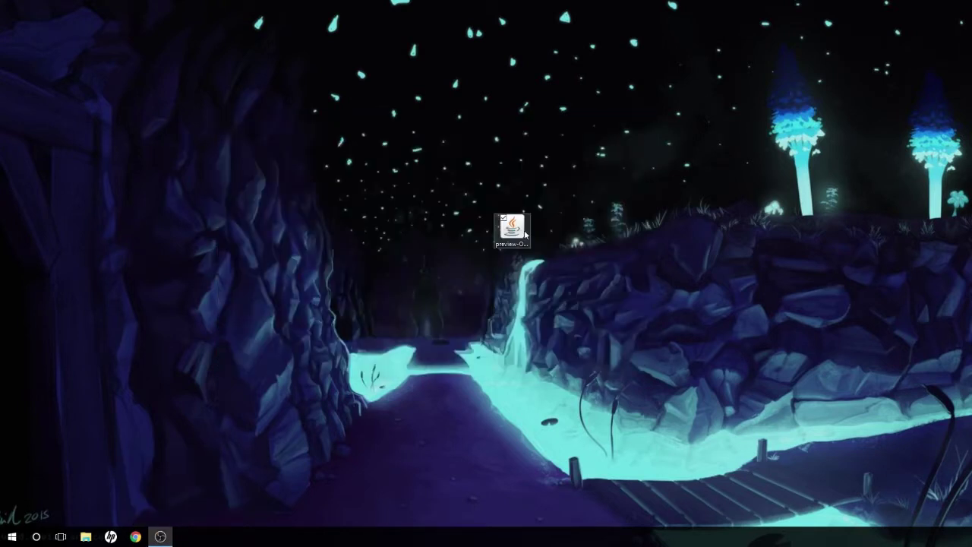
- Install OptiFine HD Ultra A1 pre for Minecraft 1.9 from the desktop jar file, and delete that installer file
double_click(525, 234)
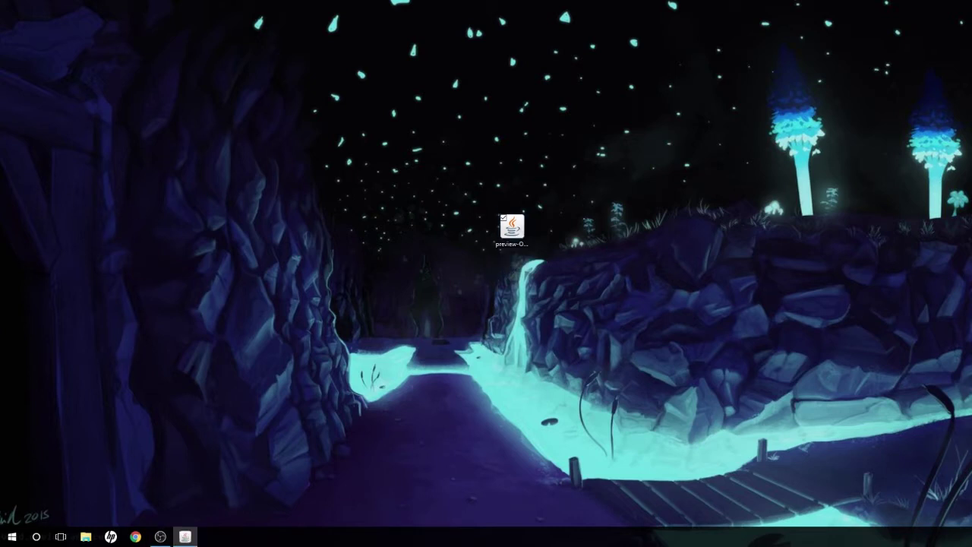
drag(564, 152, 514, 205)
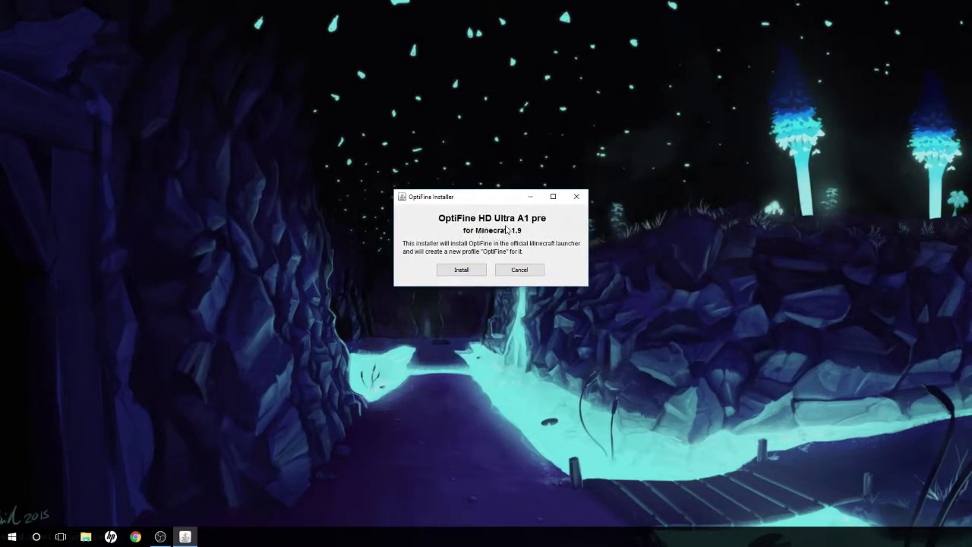
click(479, 273)
click(475, 274)
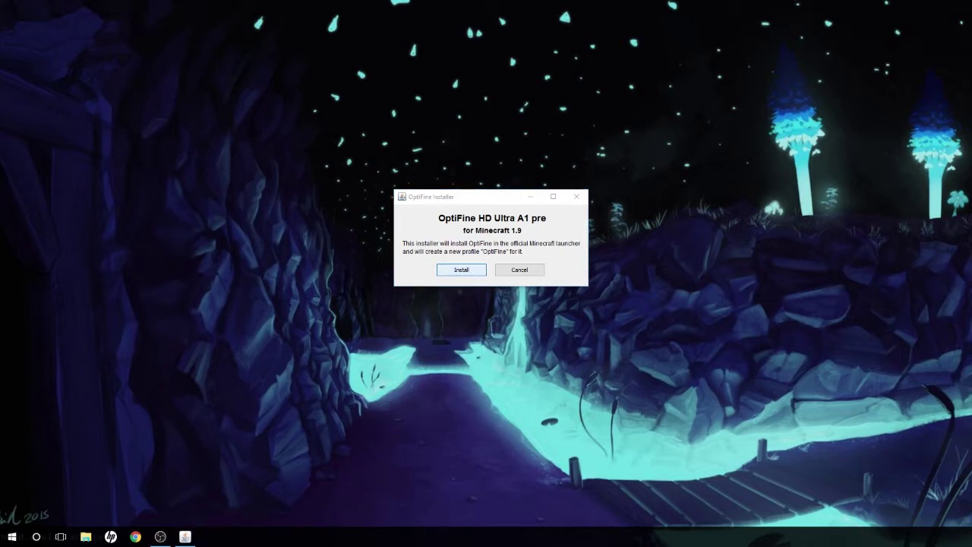
drag(380, 207, 0, 183)
key(Return)
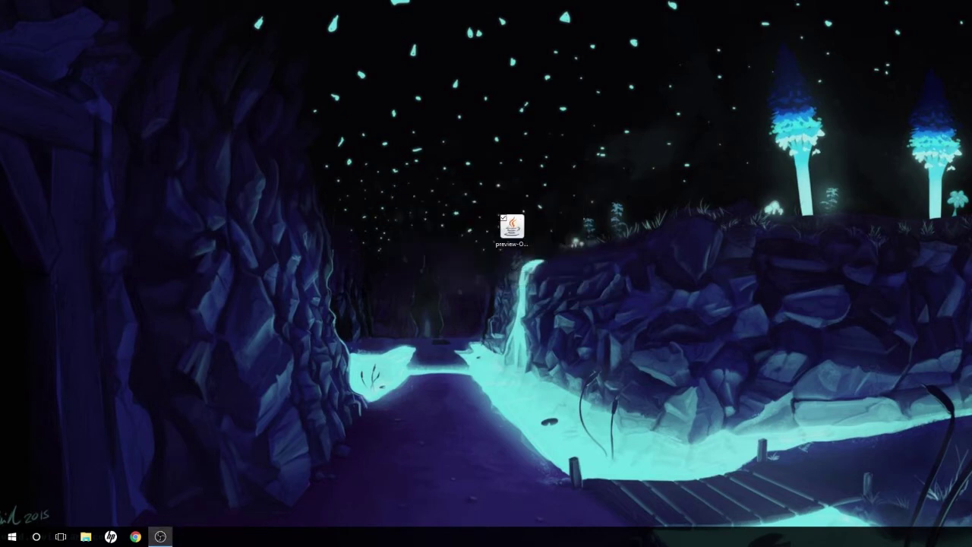
drag(509, 227, 430, 228)
key(Delete)
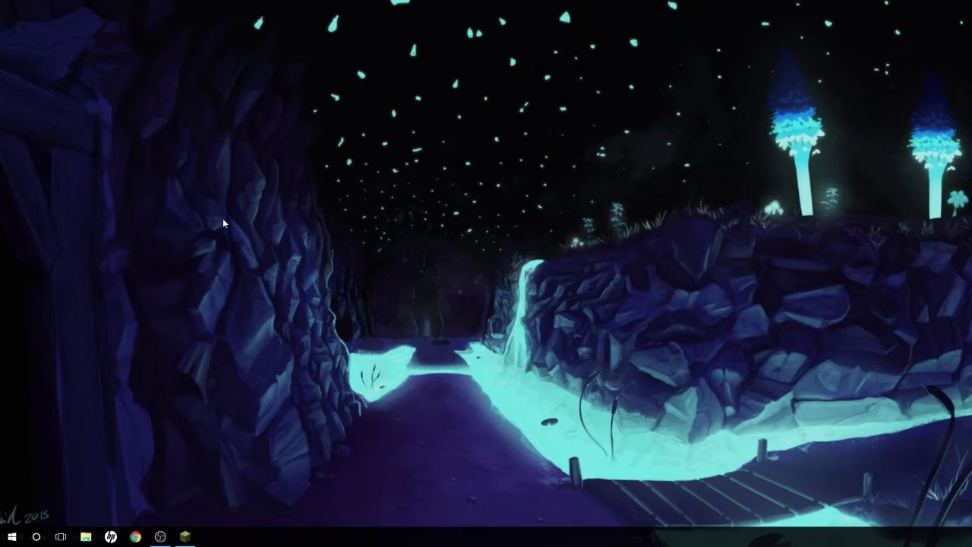
- Rename the OptiFine launcher profile to OptiFine 1.9, save it, and start the game
drag(566, 159, 508, 98)
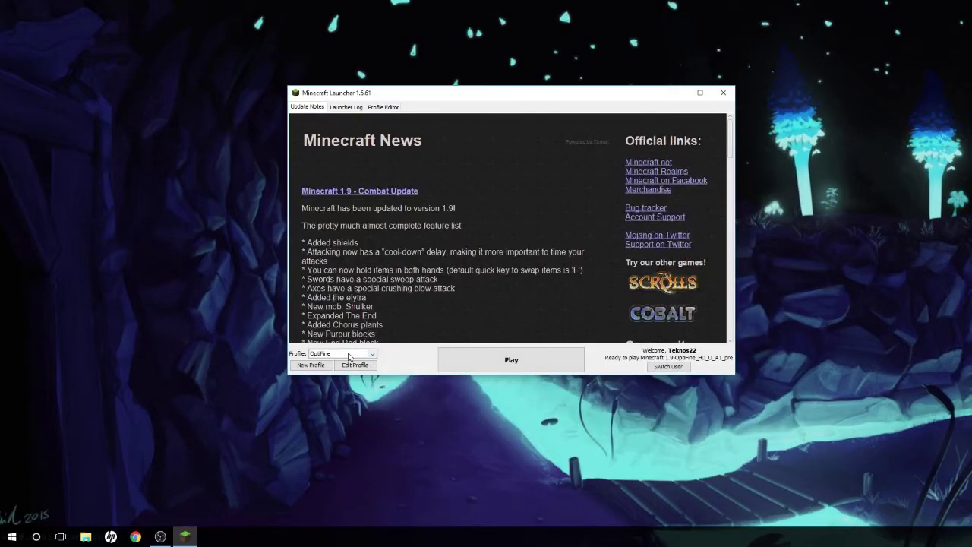
click(355, 364)
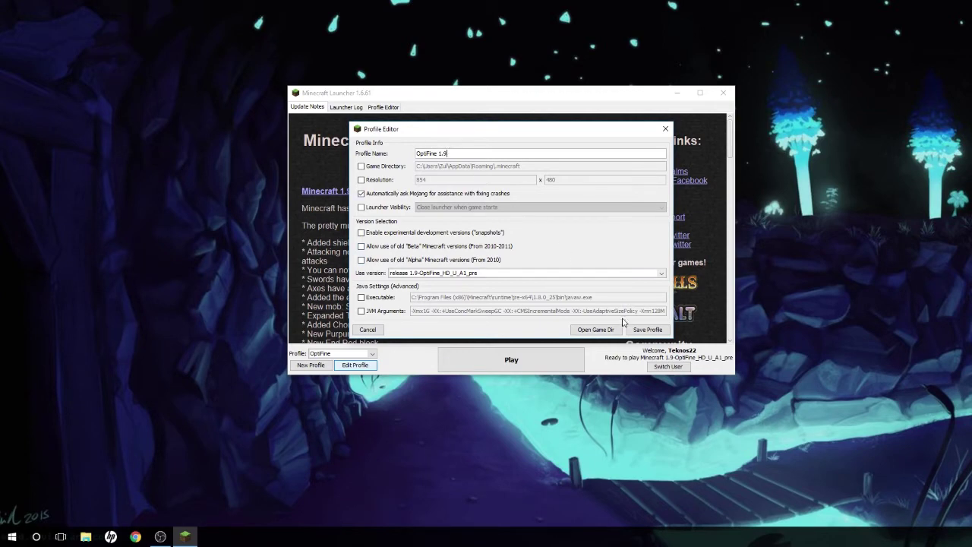
click(648, 330)
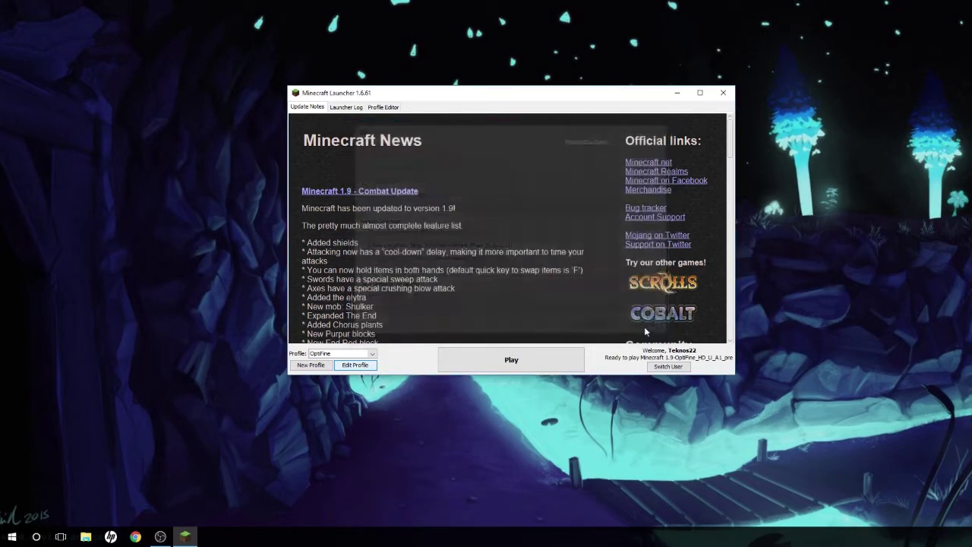
click(528, 361)
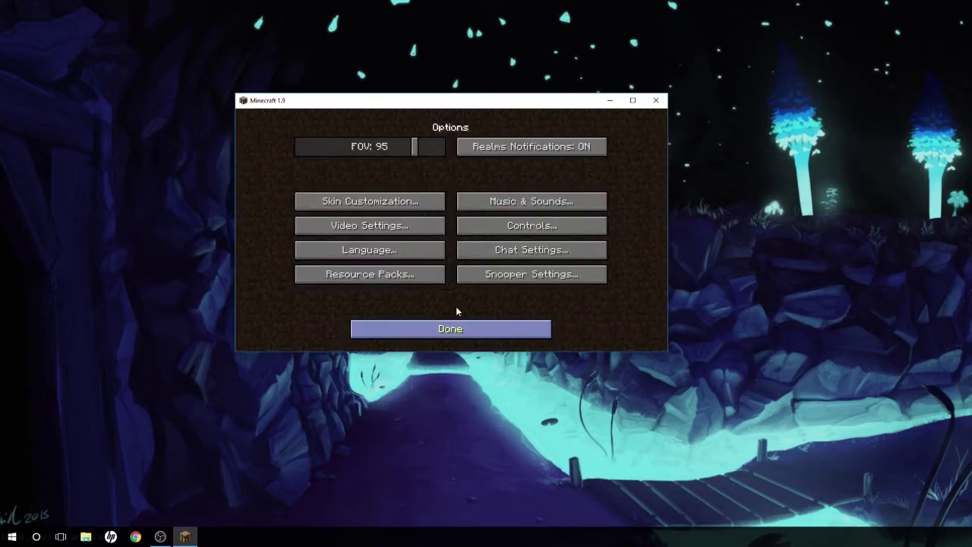
- In the game's video settings, turn Use VBOs on and set the Attack Indicator to Crosshair
click(397, 228)
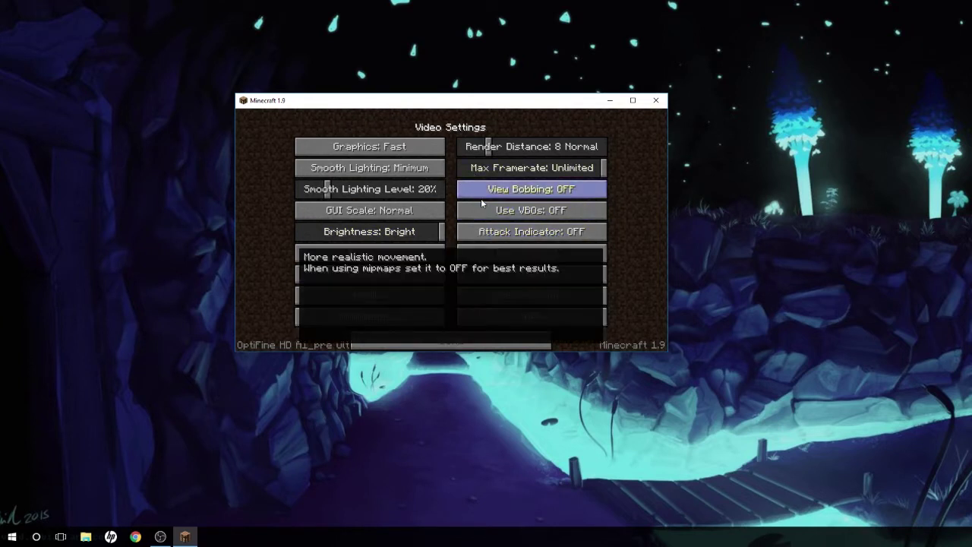
click(563, 213)
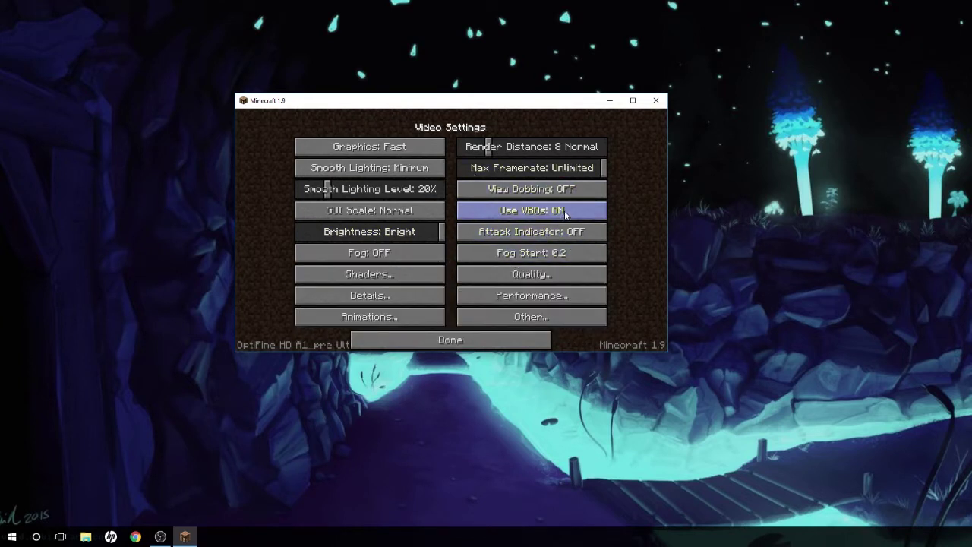
click(567, 237)
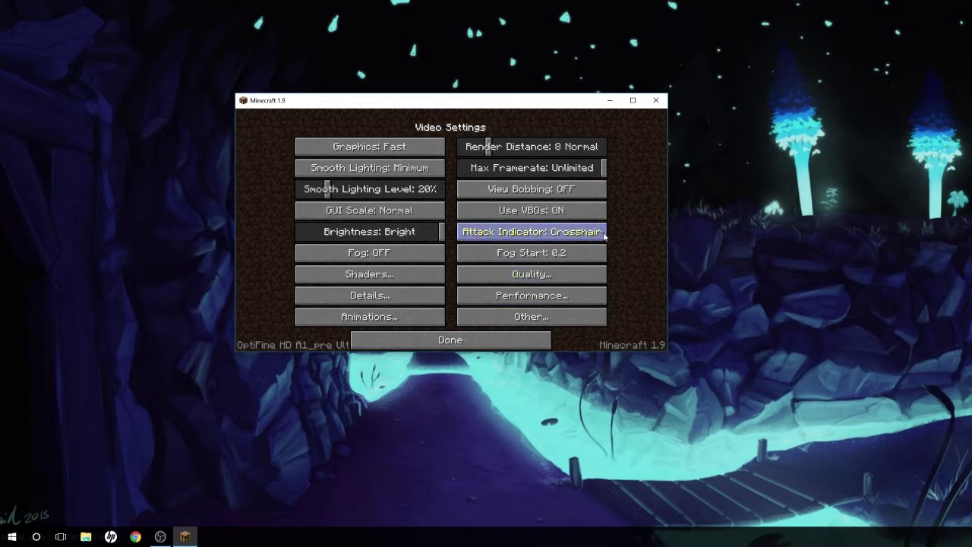
- Review the OptiFine detail, animation, quality and performance settings one after another
click(412, 299)
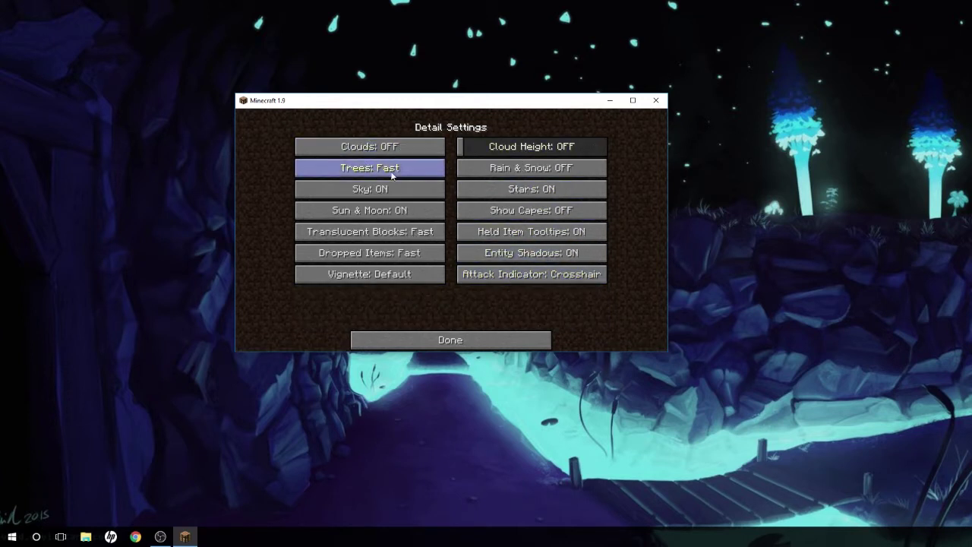
click(449, 342)
click(395, 315)
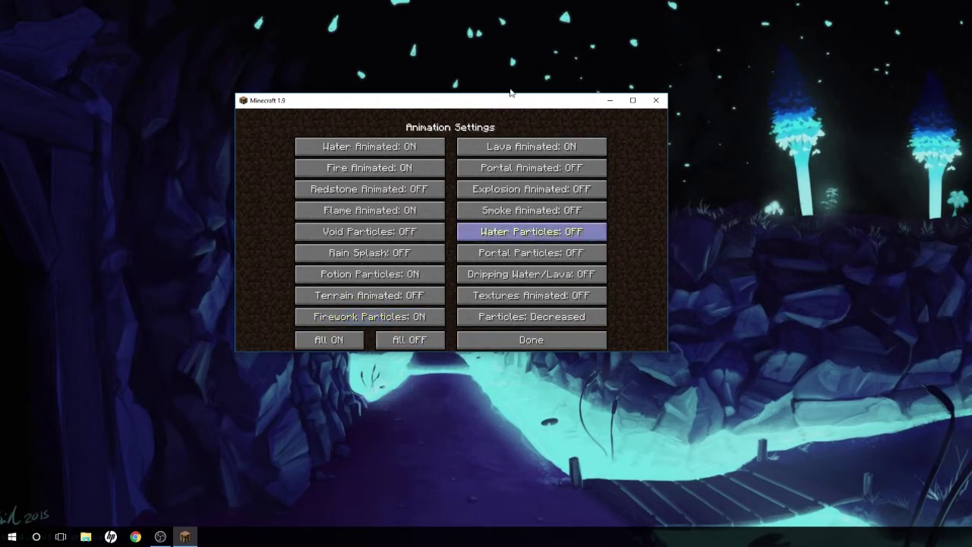
click(507, 340)
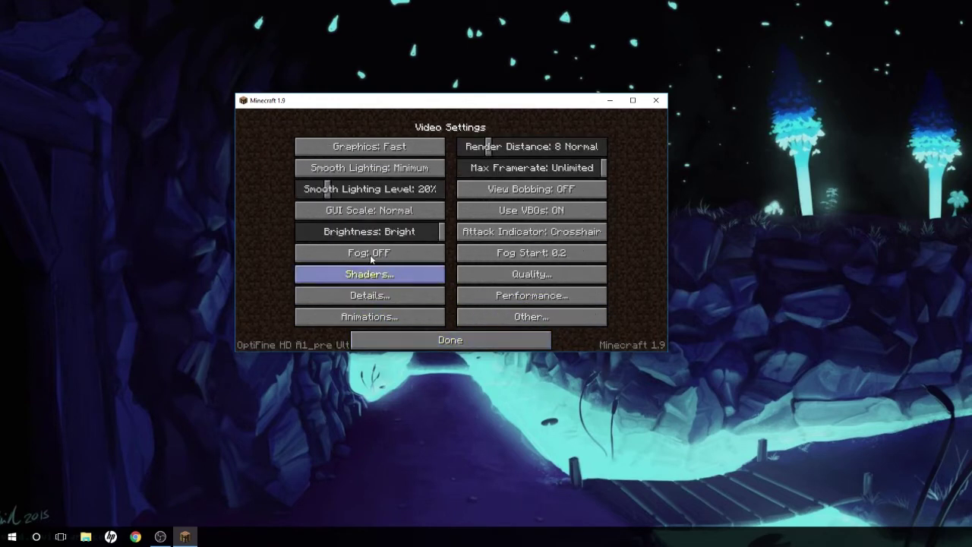
click(562, 274)
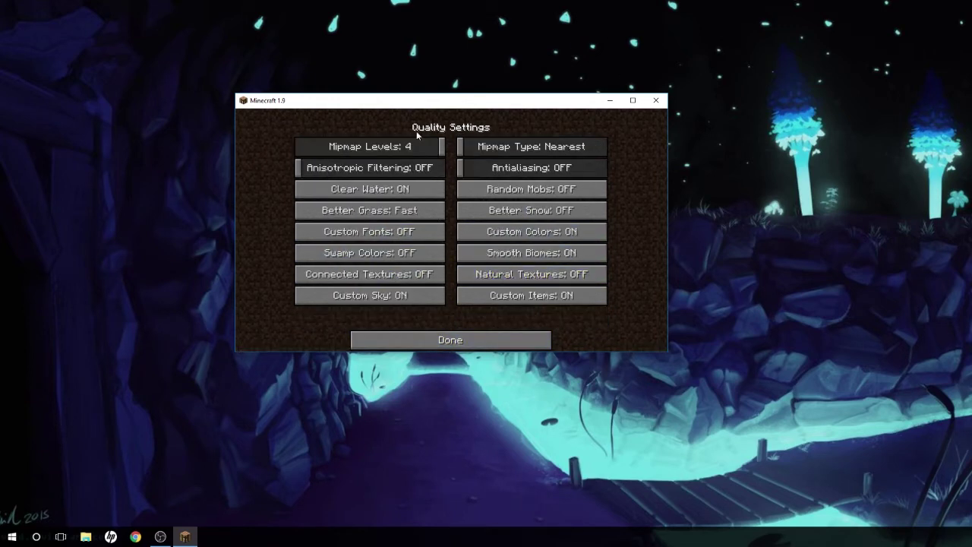
click(469, 346)
click(559, 294)
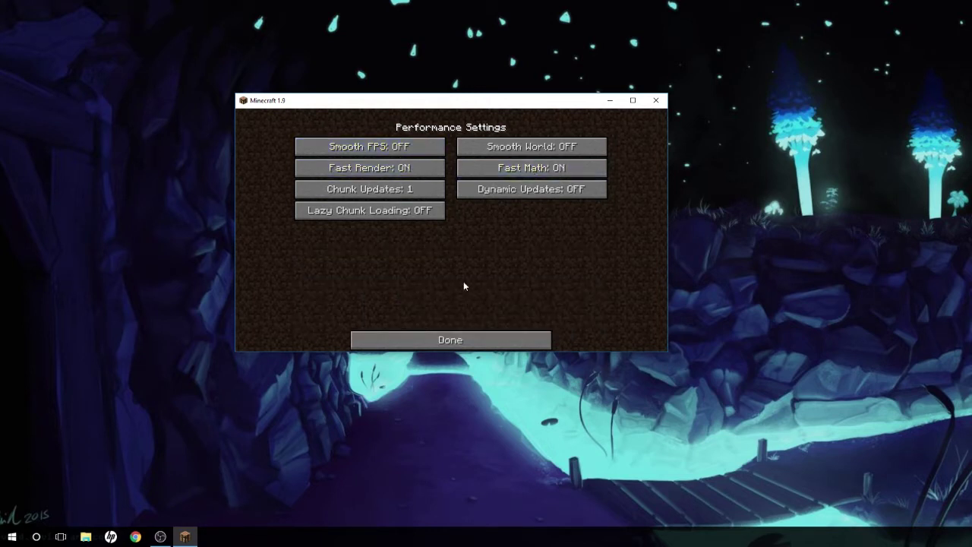
click(491, 338)
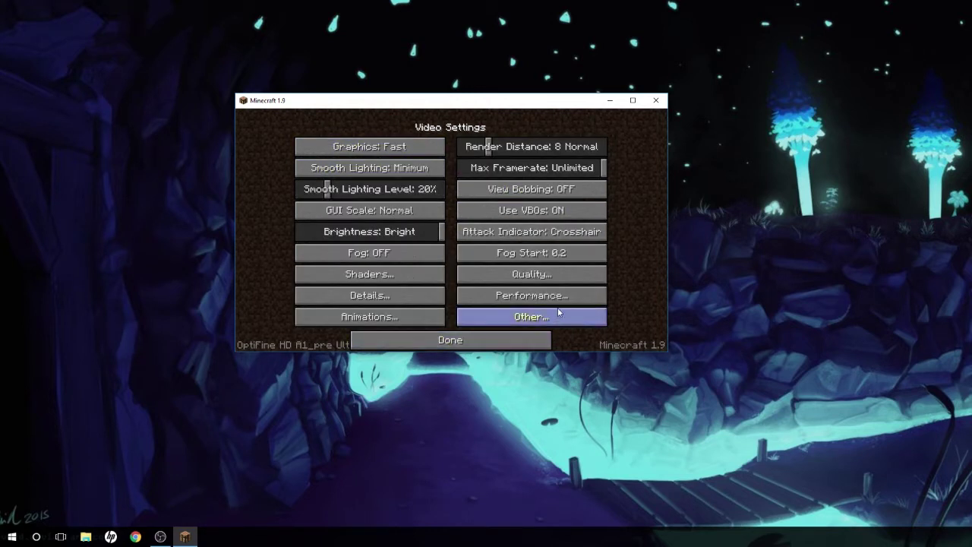
- Try out the Better Grass quality option by cycling through Fancy, OFF and Fast, and return to the video settings
click(552, 279)
click(418, 211)
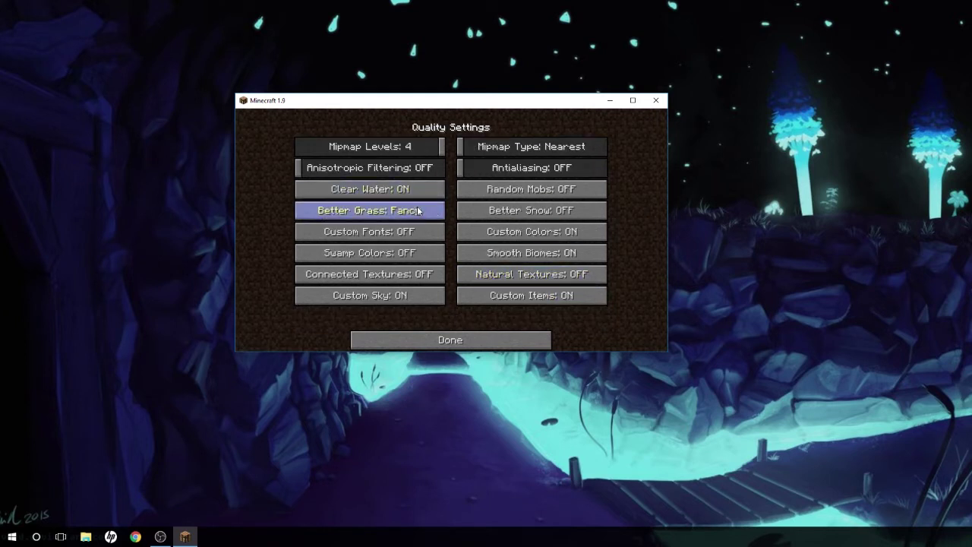
click(420, 211)
click(420, 212)
click(420, 212)
click(420, 212)
click(420, 211)
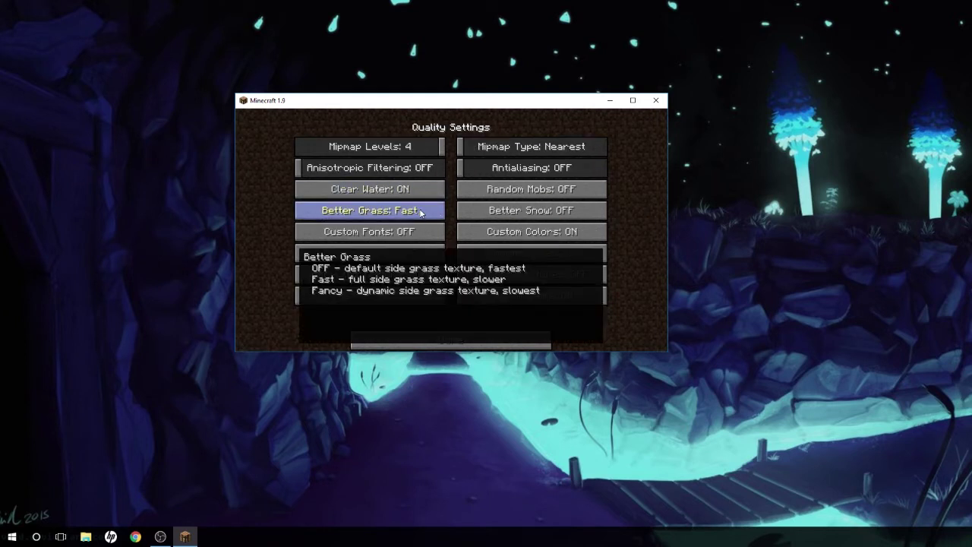
click(419, 212)
click(420, 212)
click(419, 212)
click(440, 344)
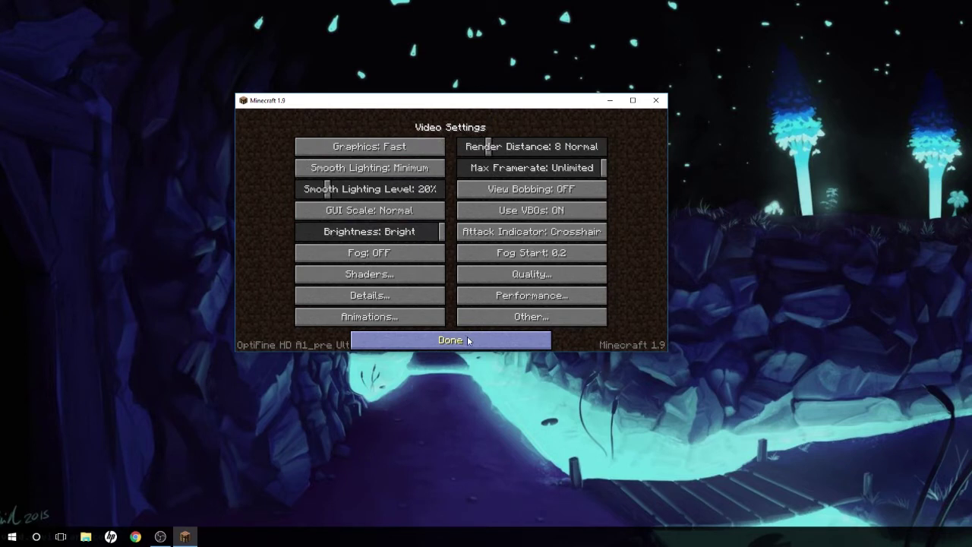
- Leave the settings for the title screen, enter a game world, and walk forward across the grass
click(469, 340)
click(451, 328)
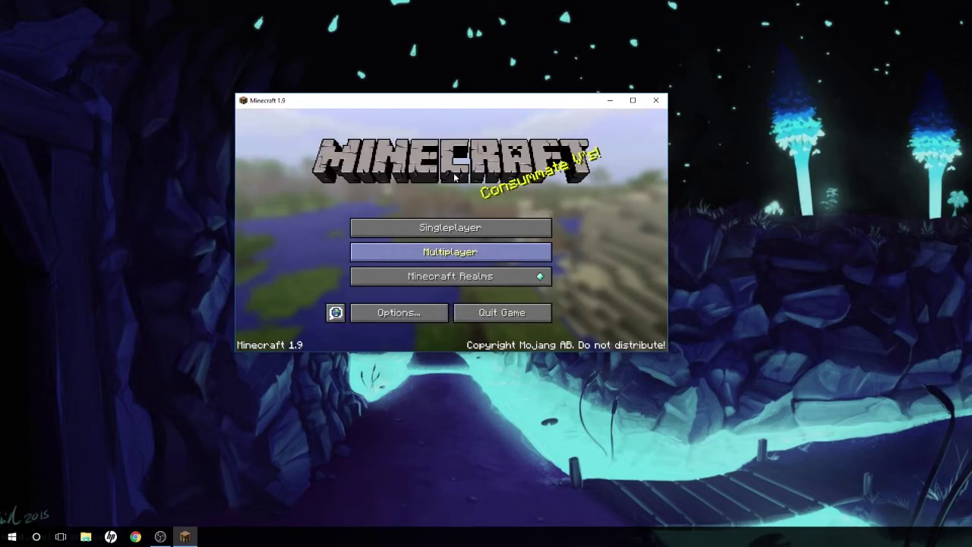
click(450, 252)
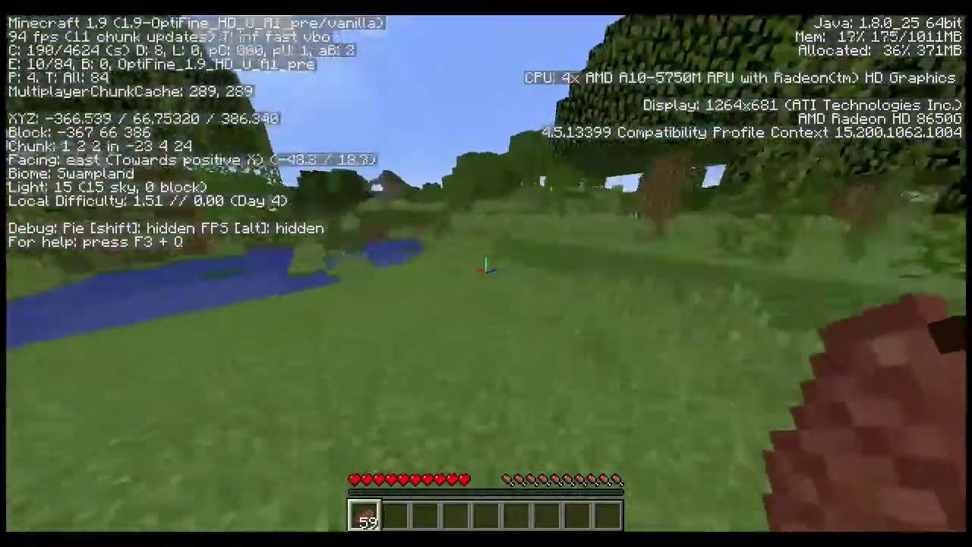
key(w)
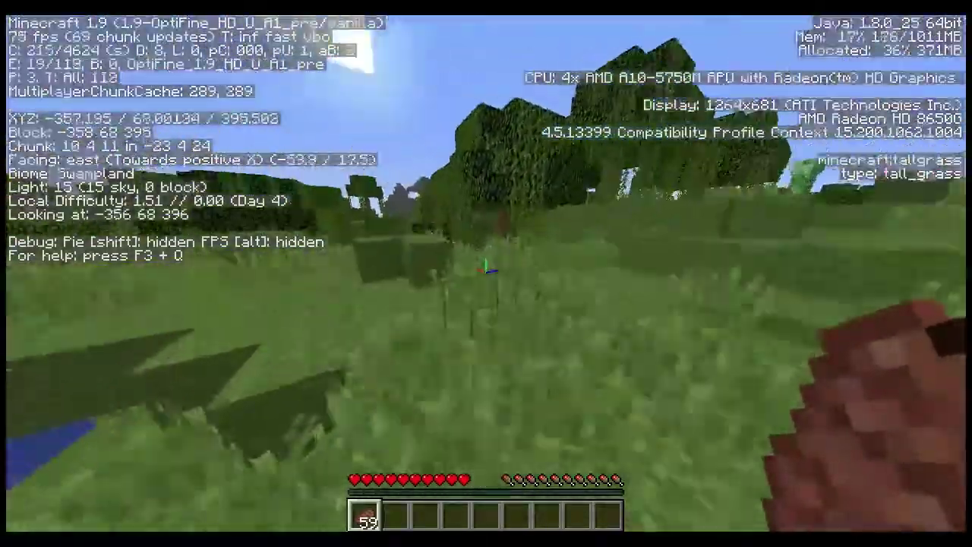
key(w)
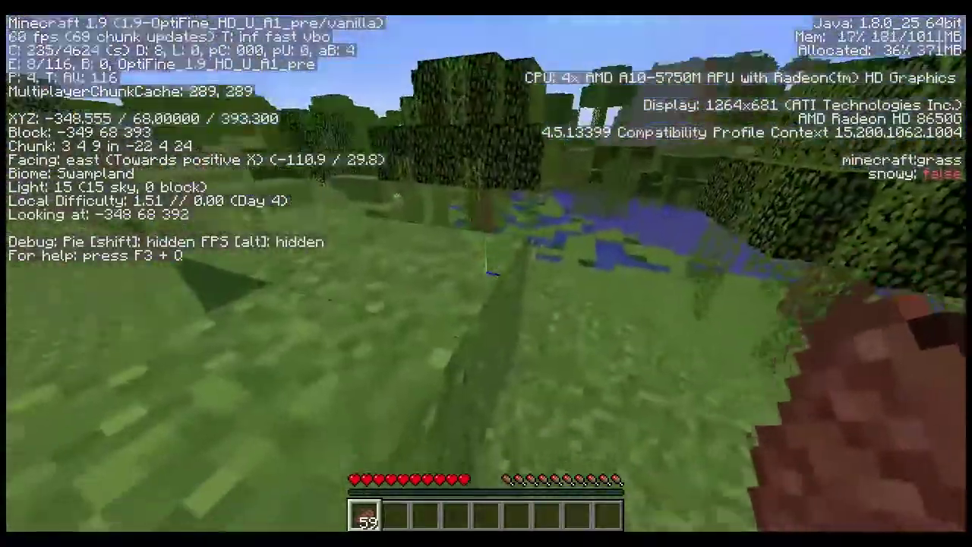
- Run southwest through the swampland, across the grassy clearing and over the lily-pad pools, while watching the frame rate in the debug overlay
key(w)
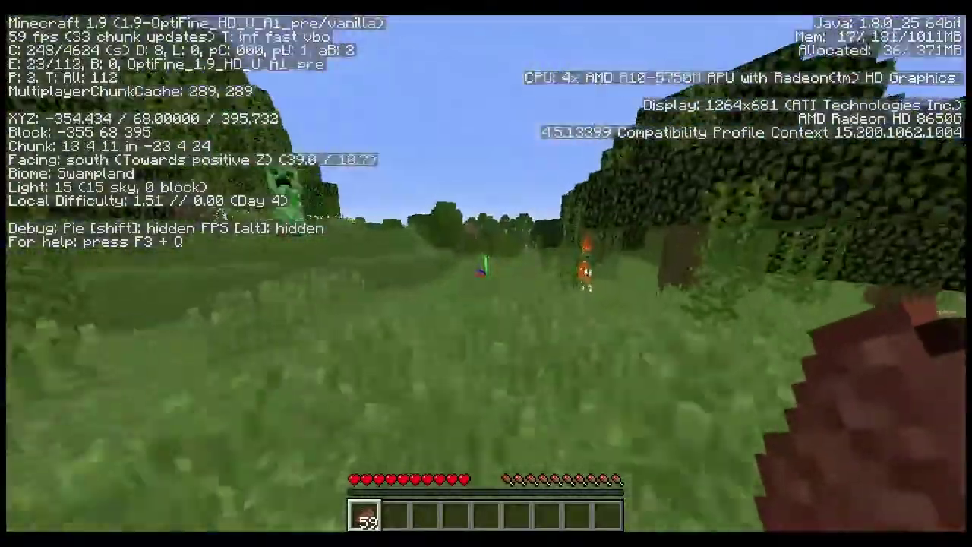
key(w)
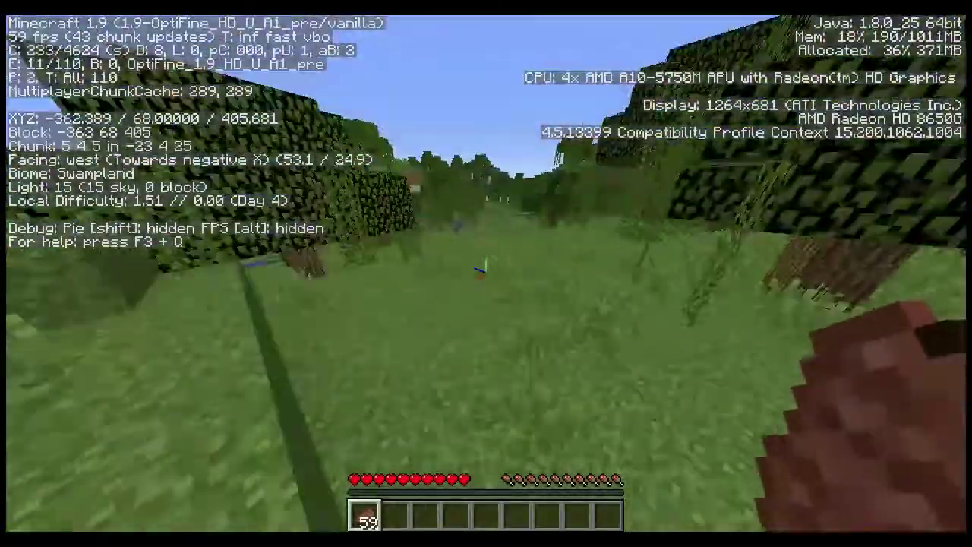
key(w)
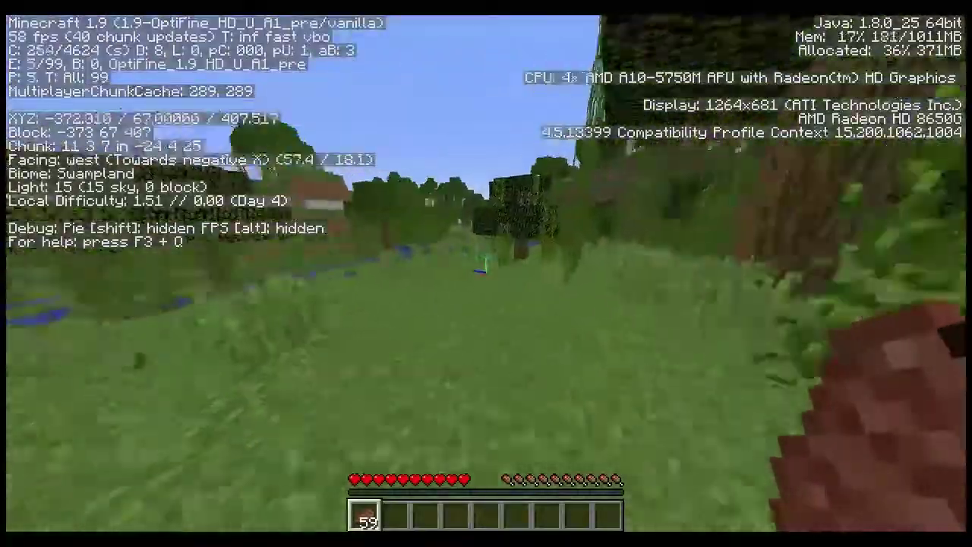
key(w)
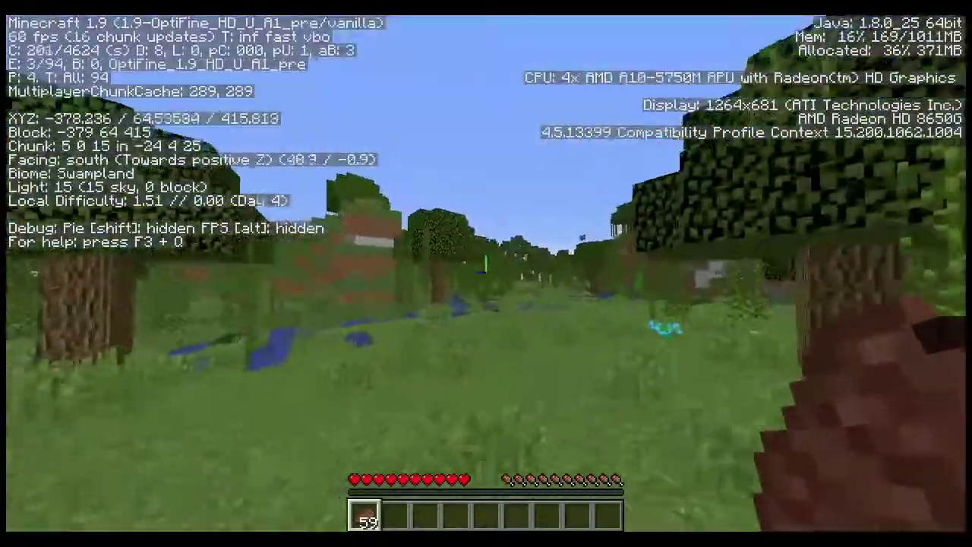
key(w)
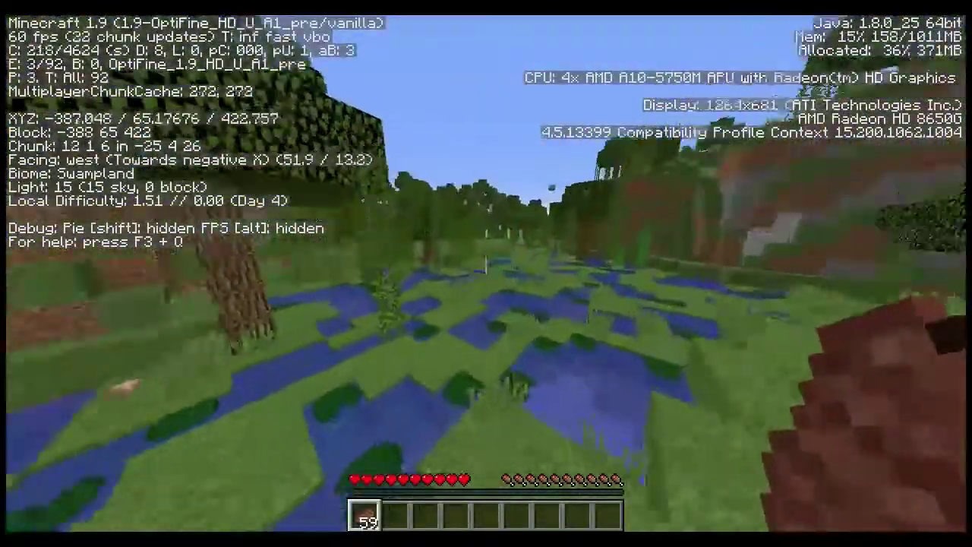
key(w)
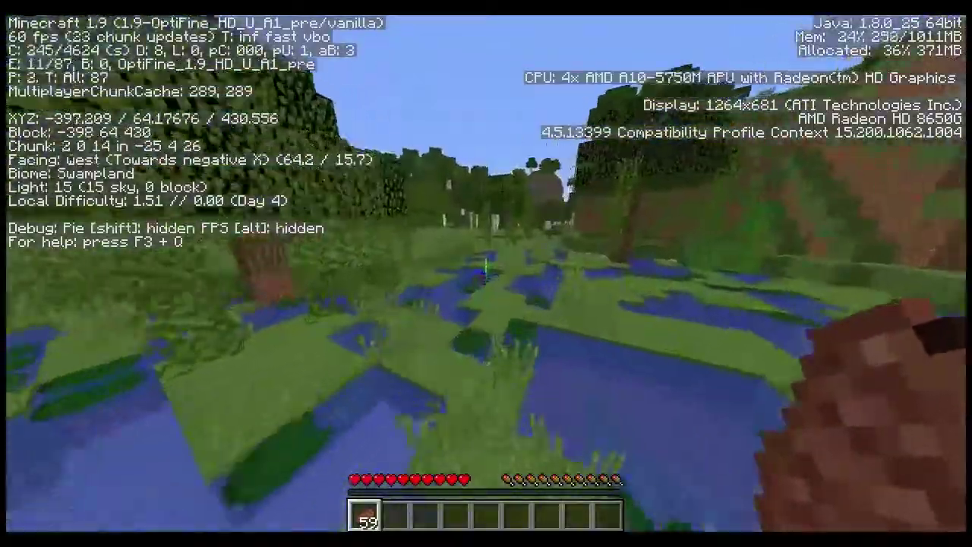
key(w)
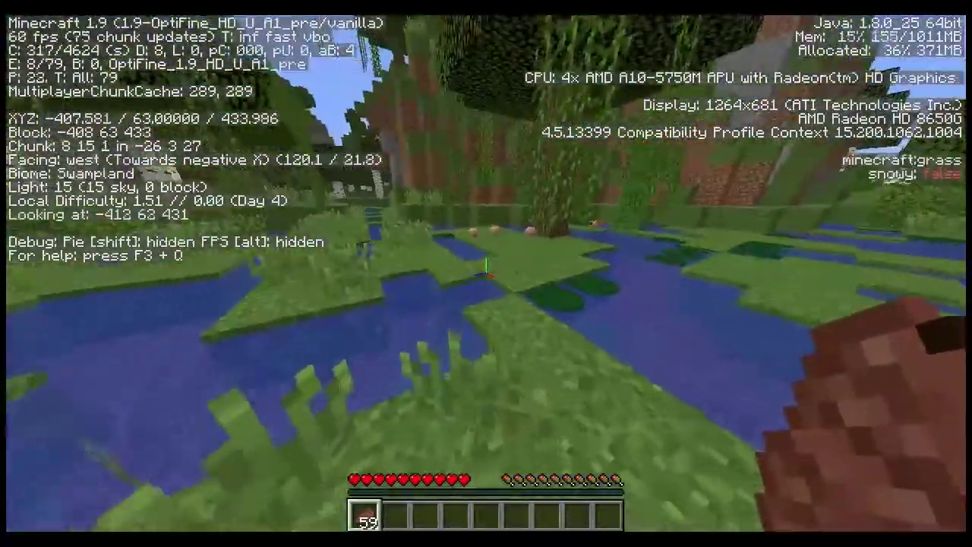
key(w)
- Turn away from the pools and run southeast over the grassy swamp hills into the birch forest to keep checking performance
key(w)
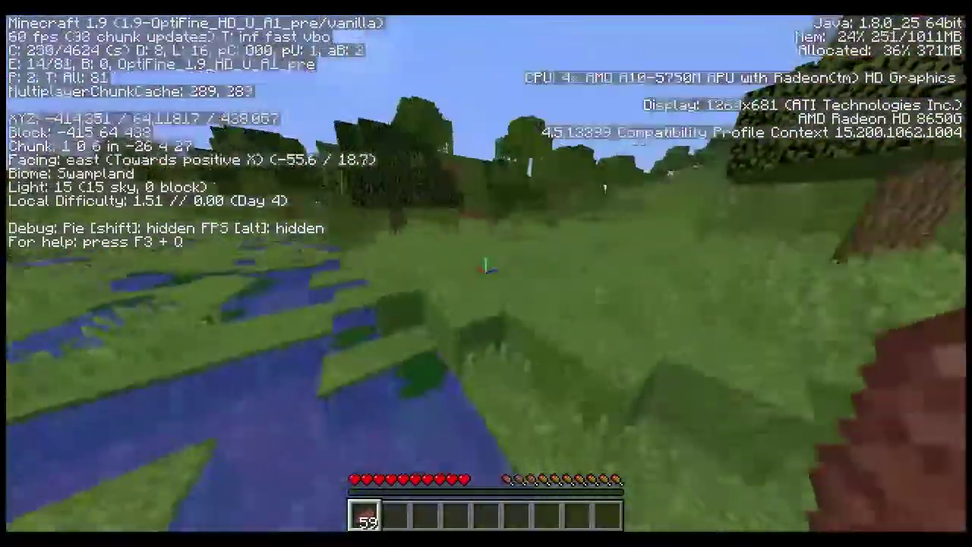
key(w)
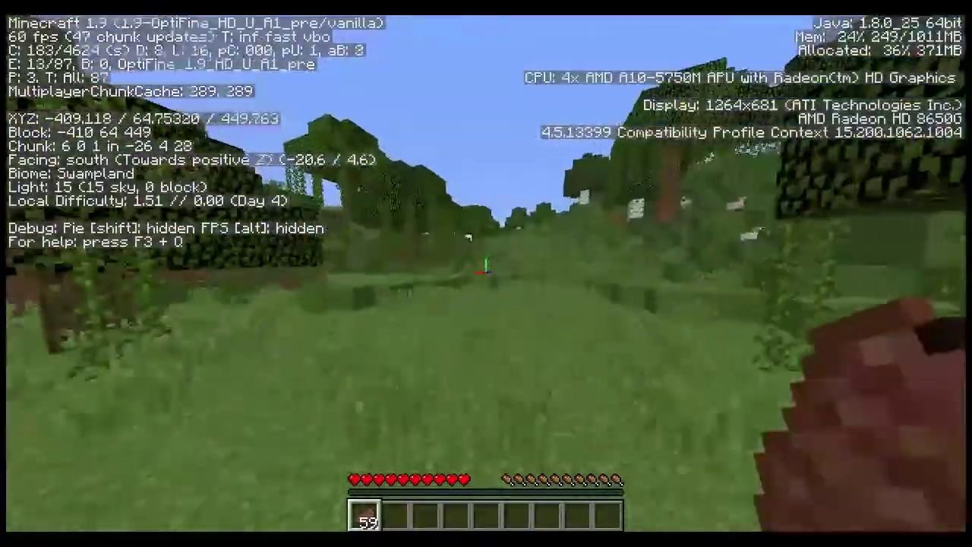
key(w)
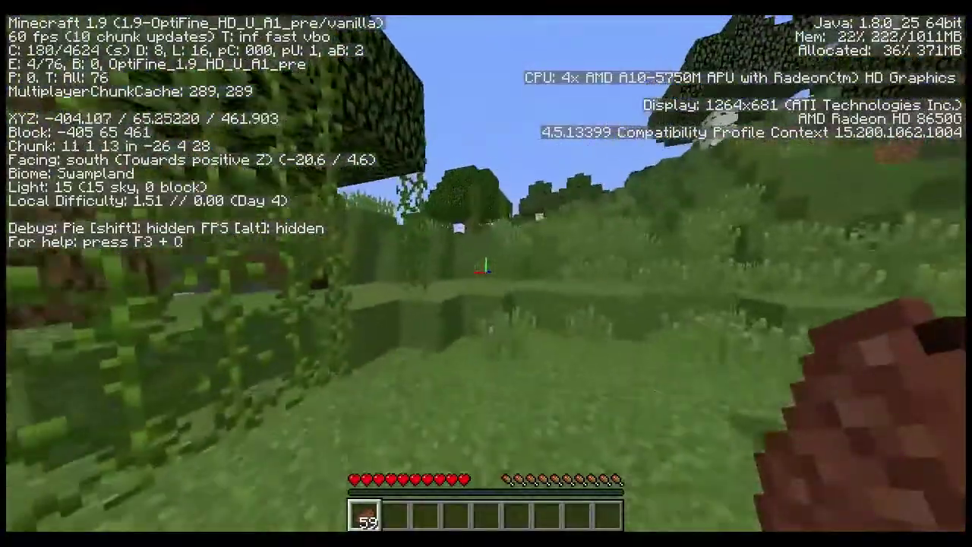
key(w)
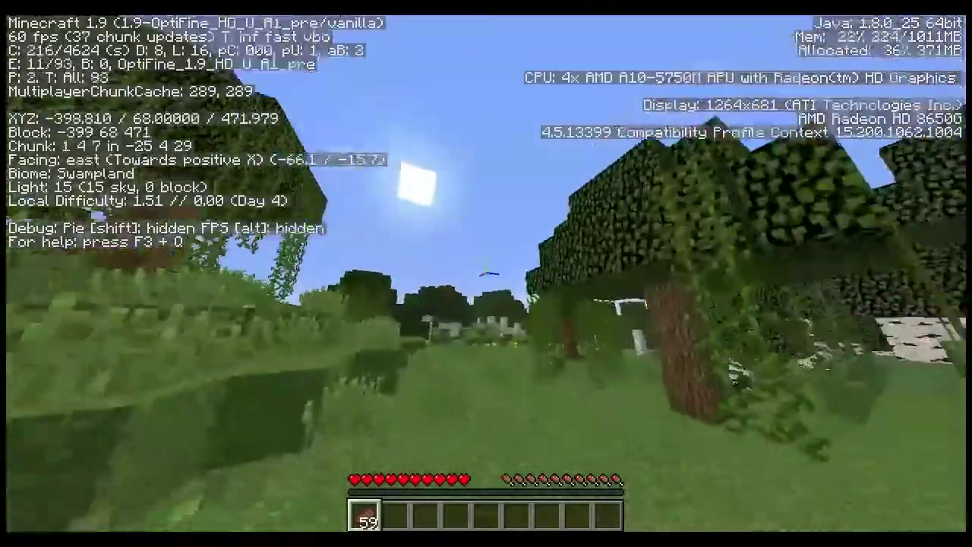
key(w)
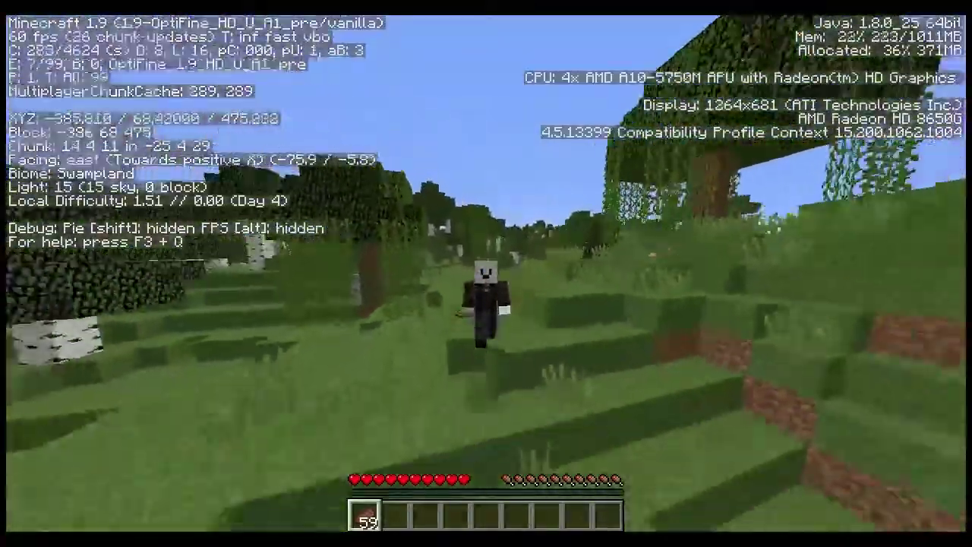
key(w)
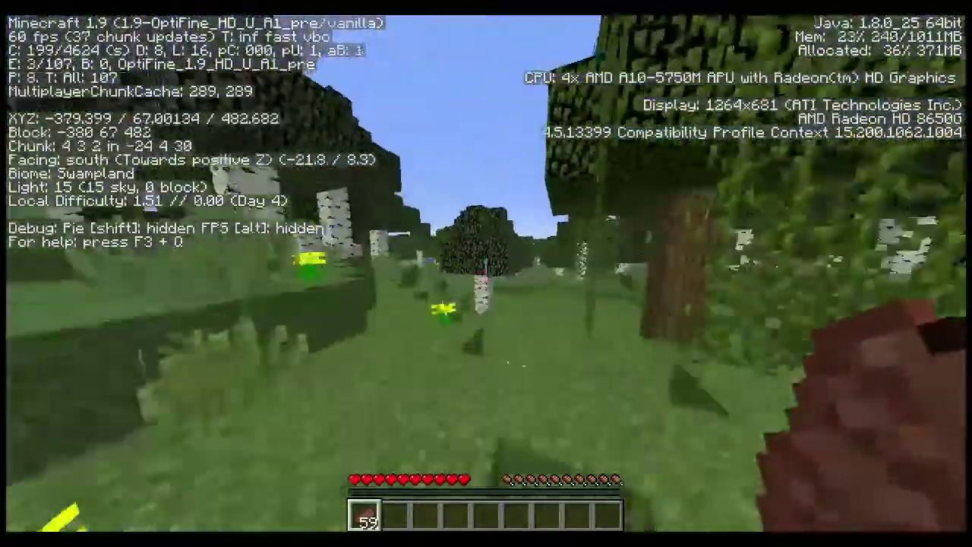
key(w)
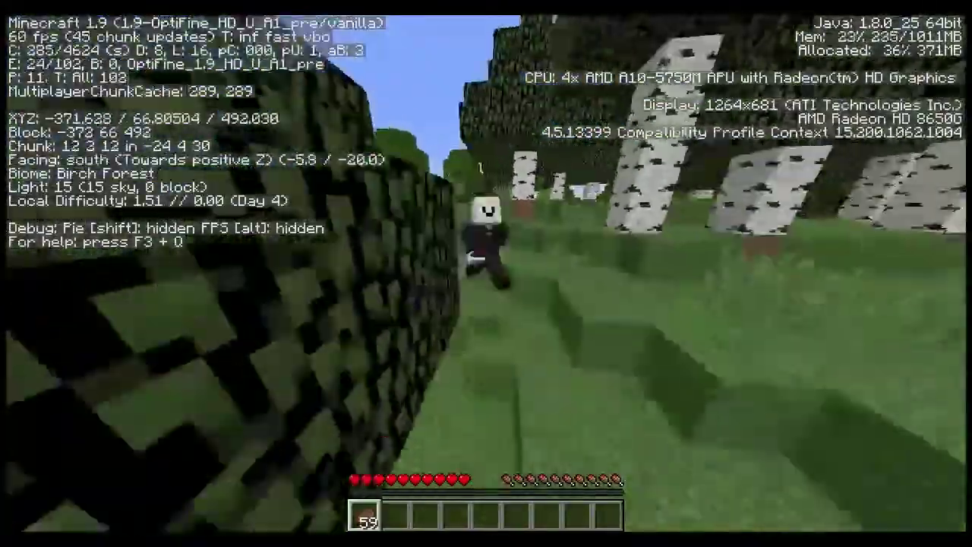
- Roam the birch forest in front-facing third-person view, passing the gravel-edged pond and running between the trees, to check how smoothly the game runs
key(w)
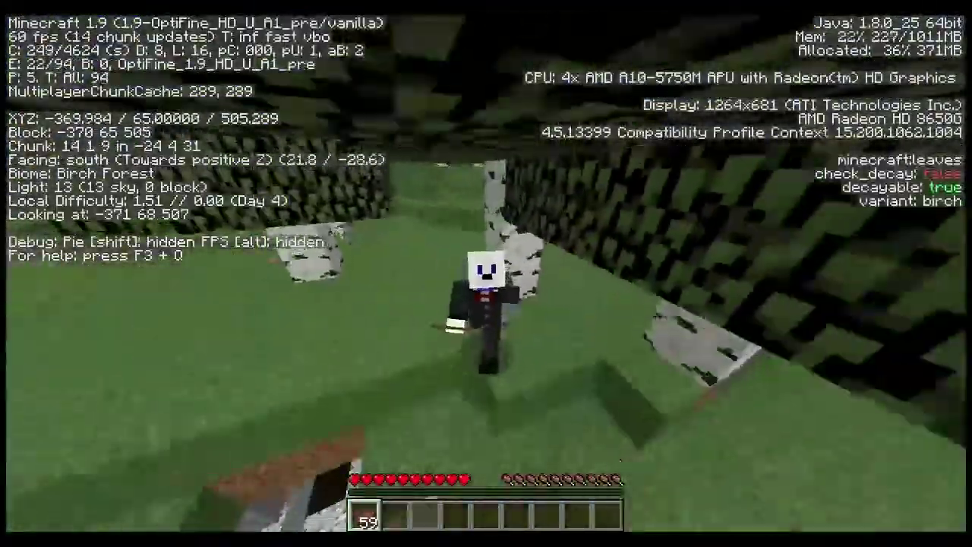
key(w)
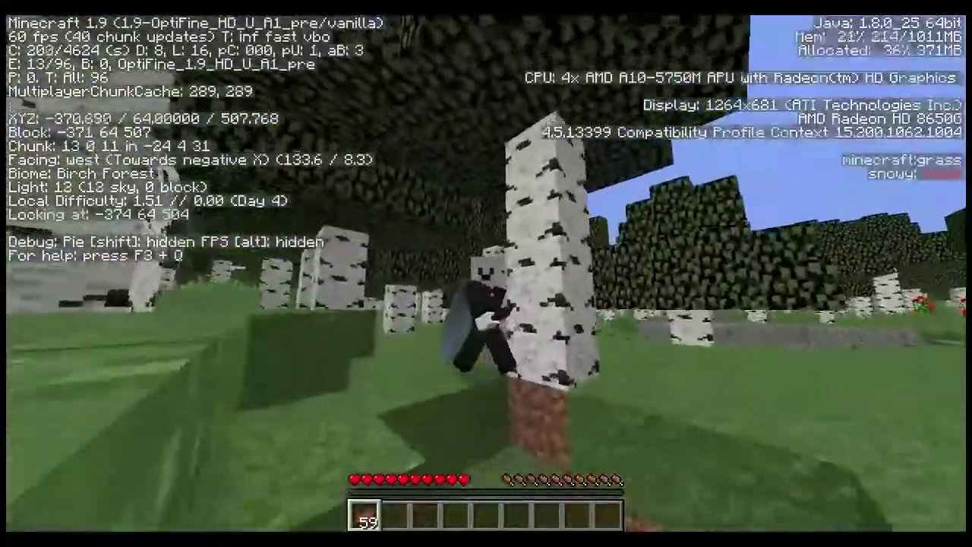
key(w)
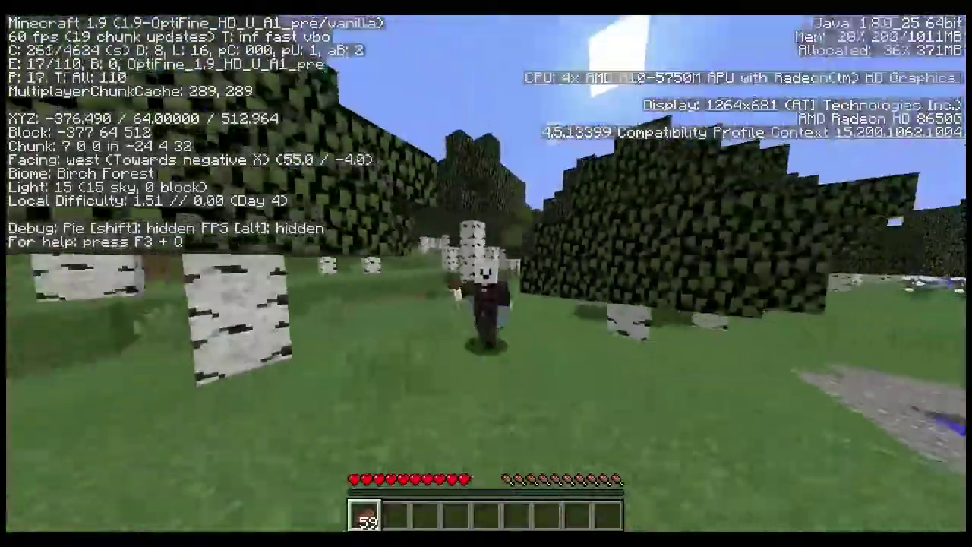
key(w)
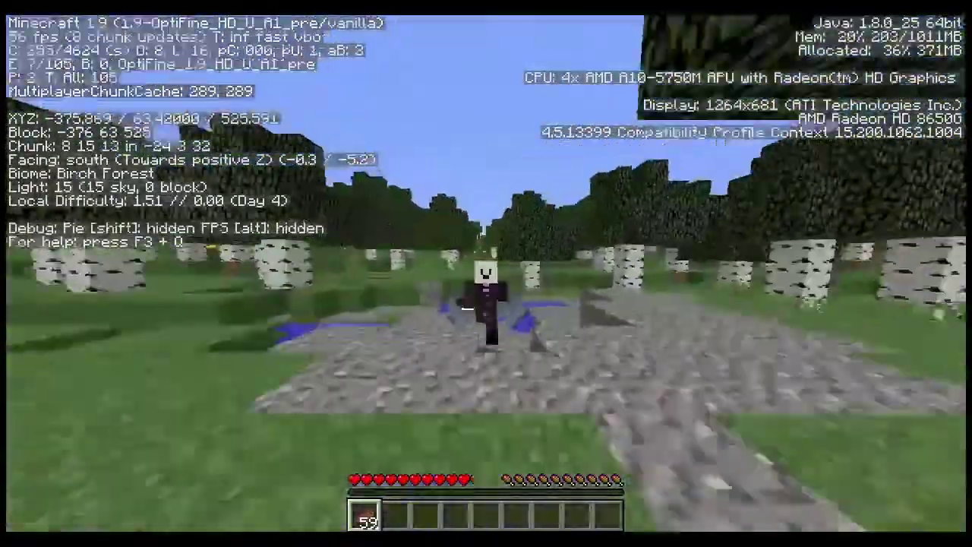
key(w)
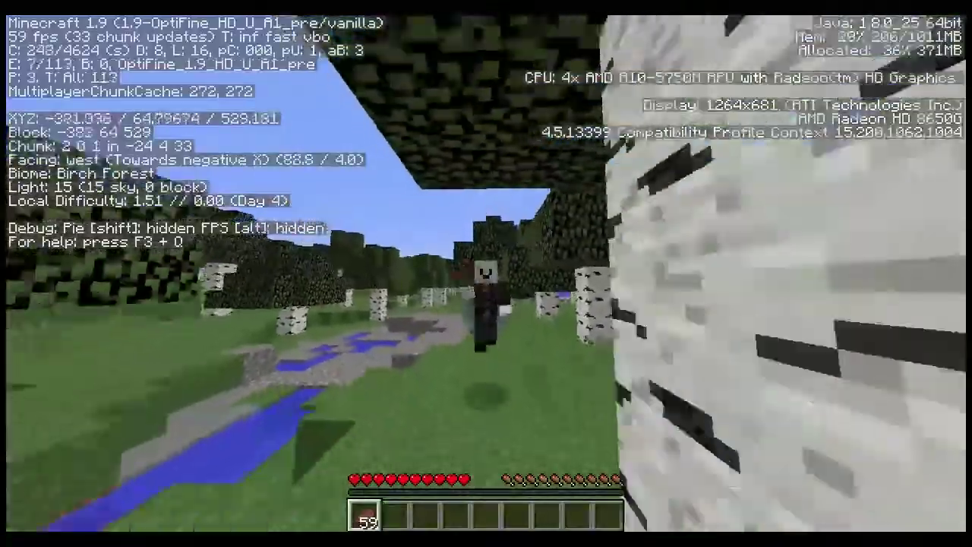
key(w)
key(w)
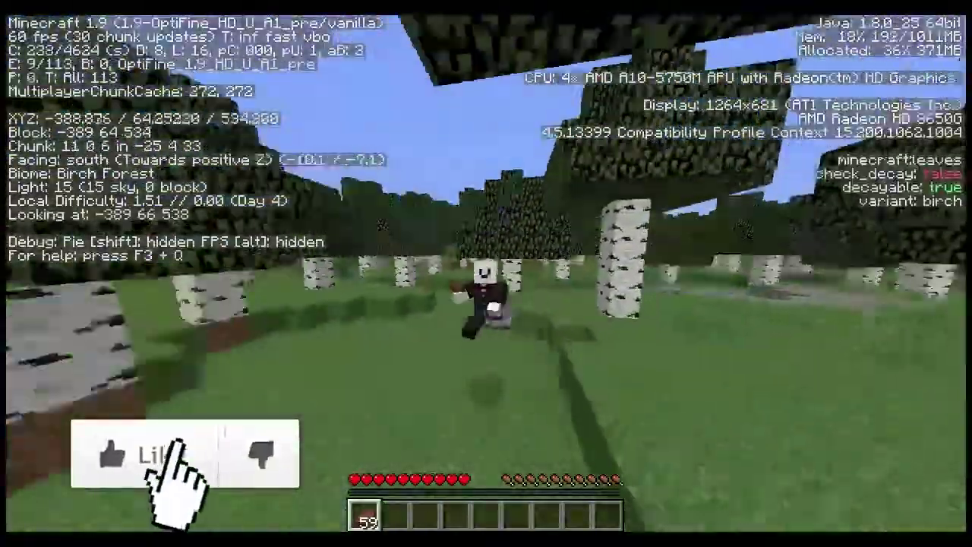
key(w)
key(w)
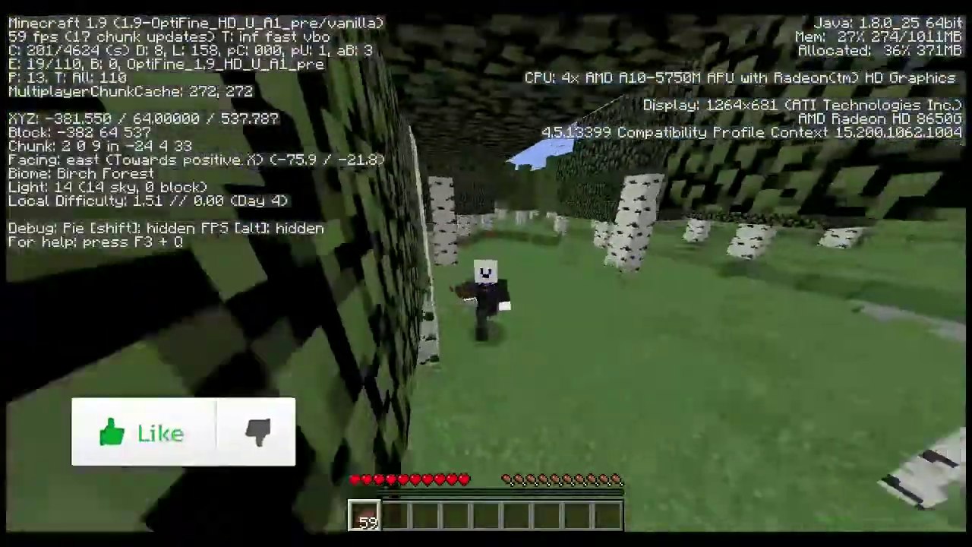